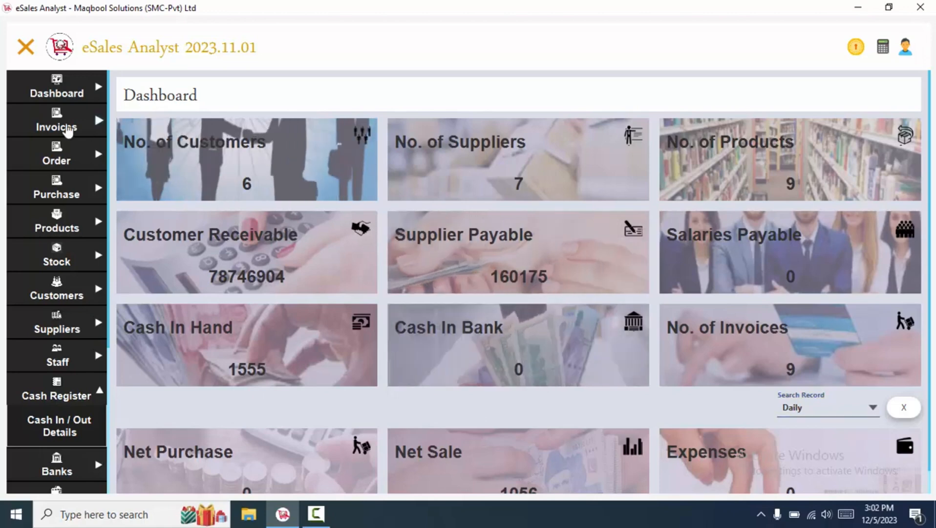
Step: Open the invoice details list and filter it to show invoices starting from invoice number 7
click(66, 128)
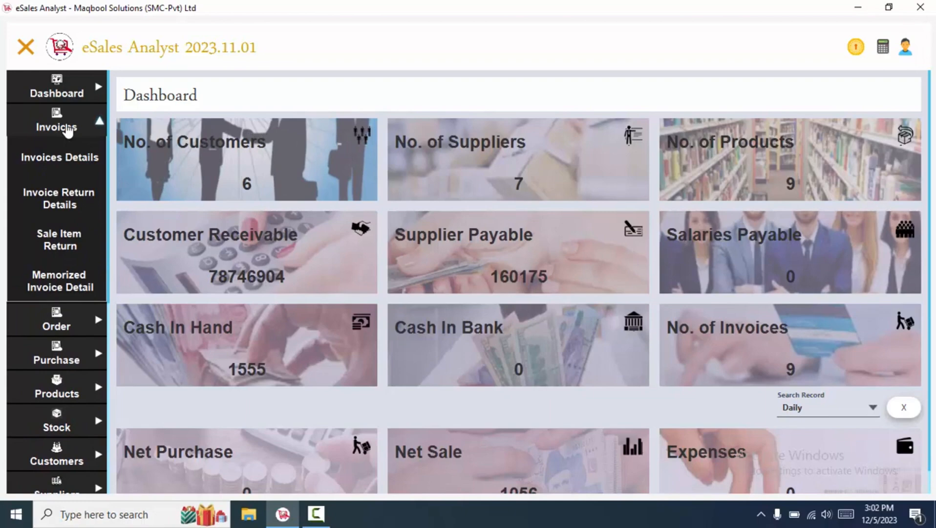
click(66, 147)
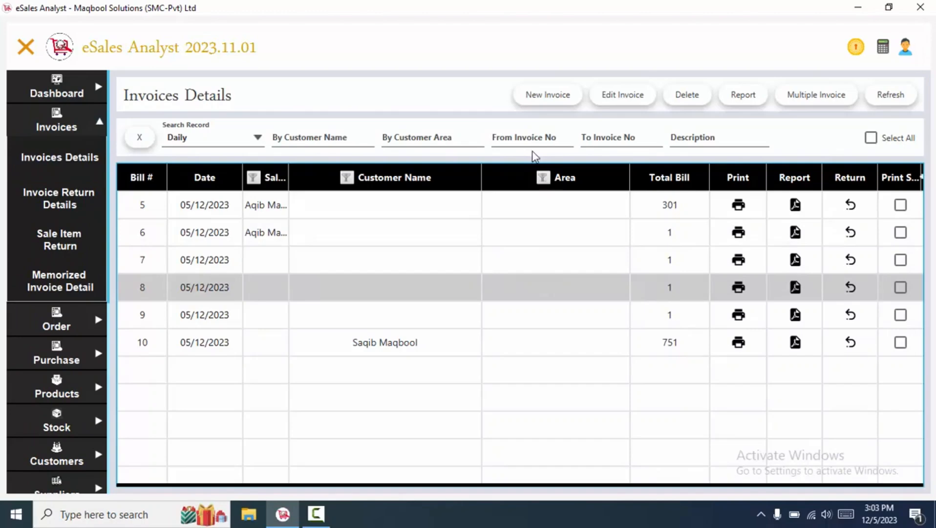
click(532, 136)
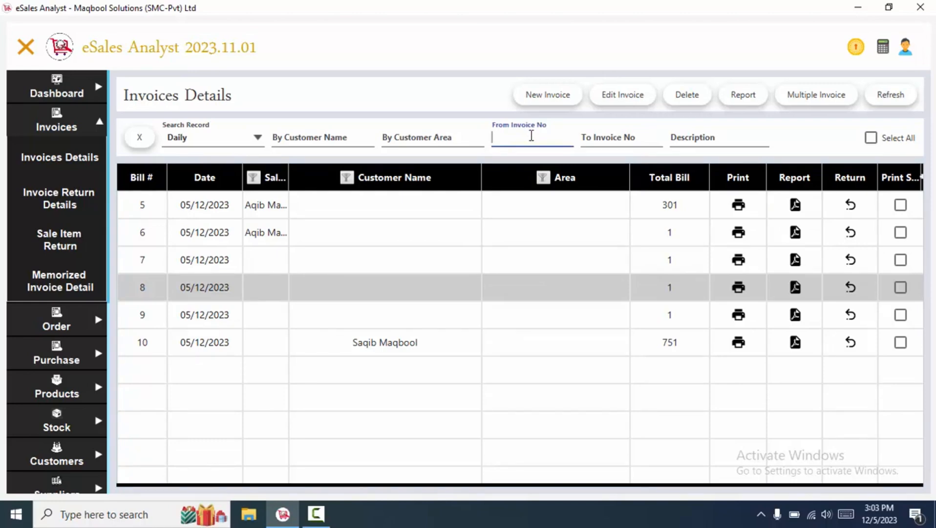
text(7)
key(Return)
click(386, 220)
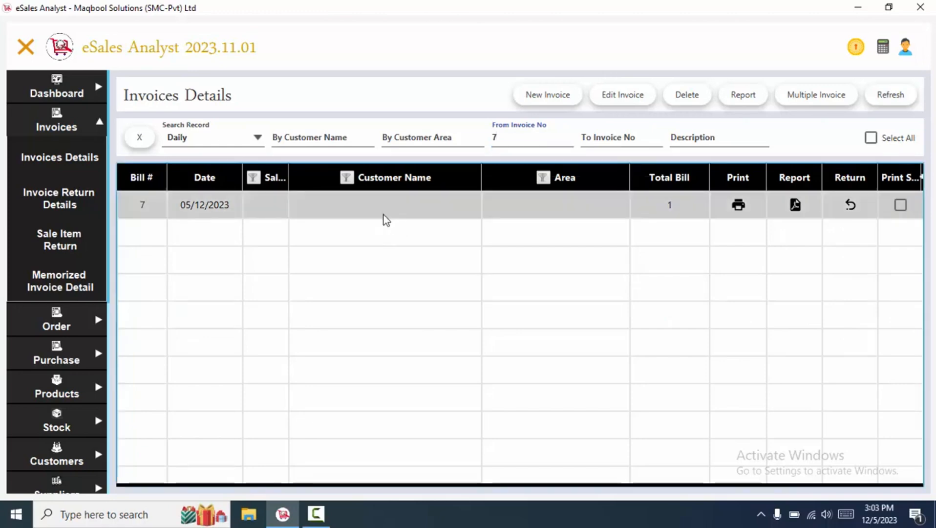
Step: Set the invoice search period to Overall, then reset all the search filters
click(198, 137)
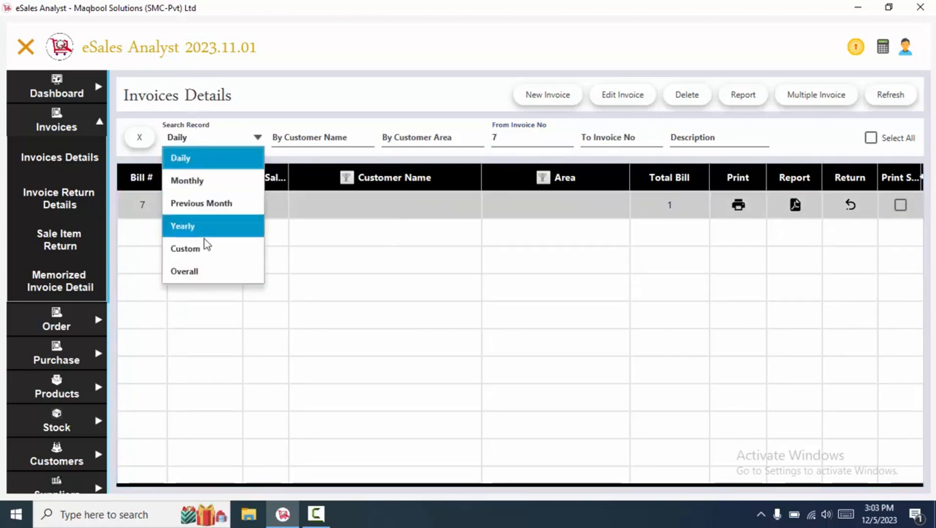
click(209, 270)
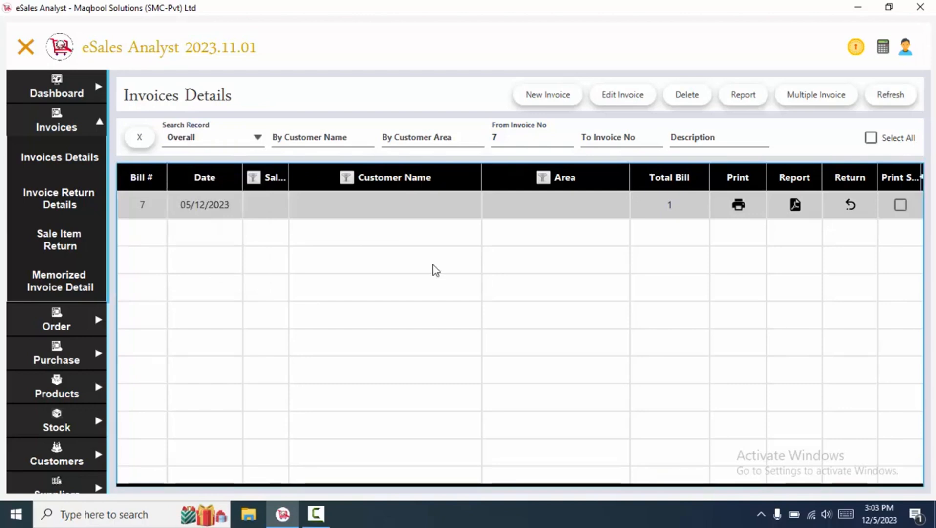
click(139, 138)
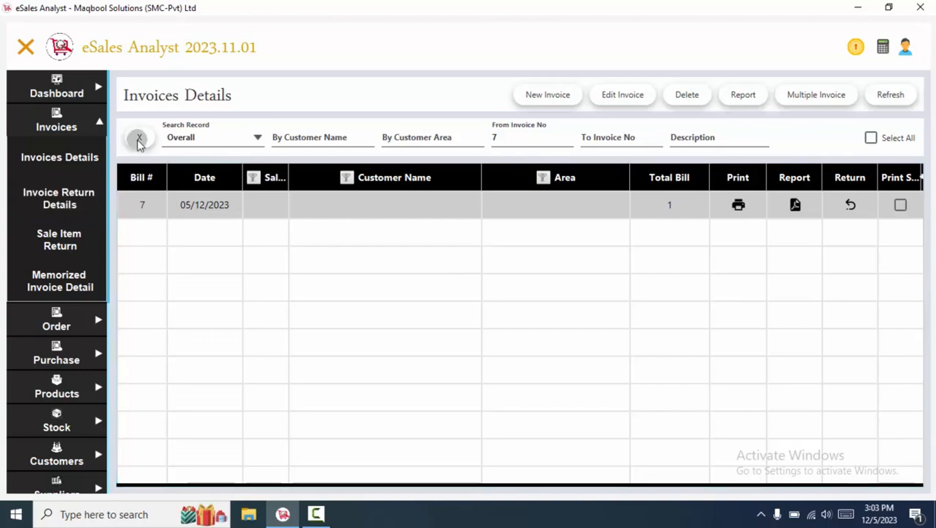
Step: Filter invoices of the Overall period by the customer's name and view the details of invoice 10
click(302, 142)
click(319, 254)
click(323, 139)
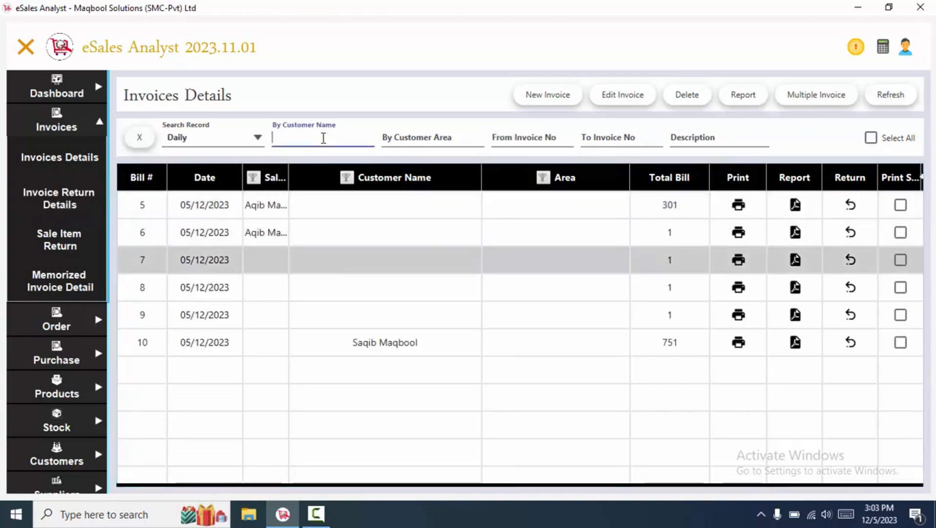
text(SAQ)
double_click(699, 233)
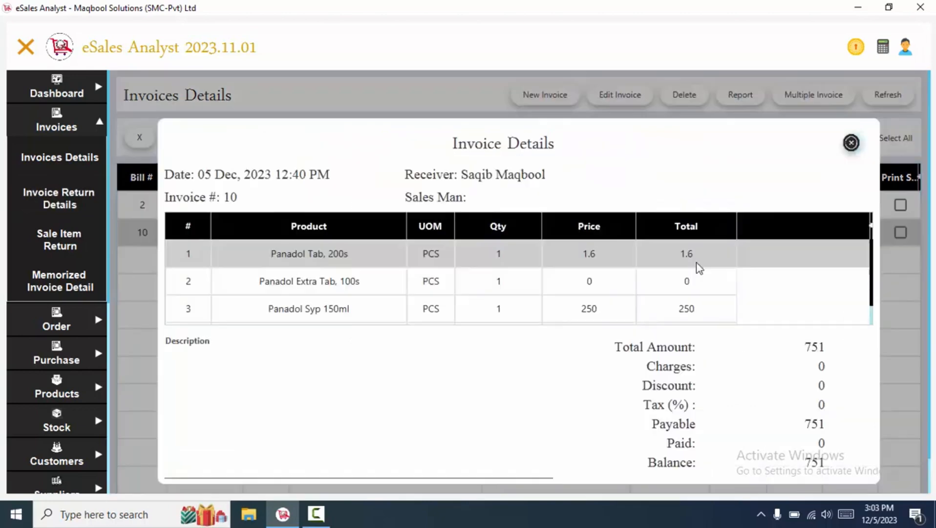
click(851, 143)
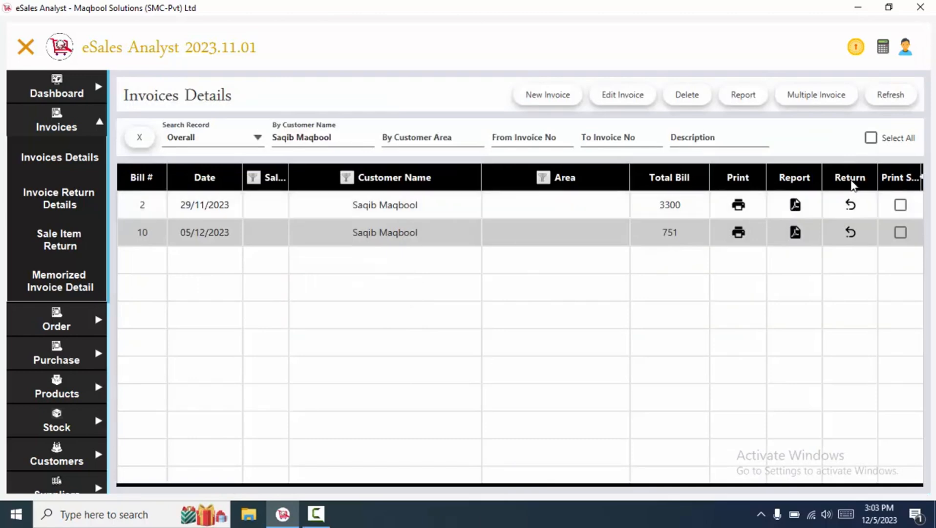
Step: Open a return for invoice 10, set the Panadol Tab, 200s quantity to 0 and remove that line
click(850, 232)
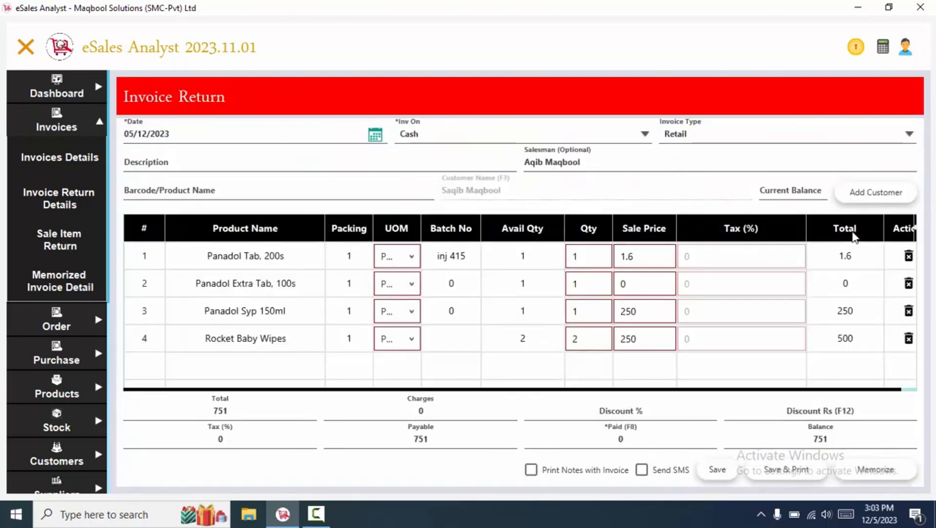
click(324, 254)
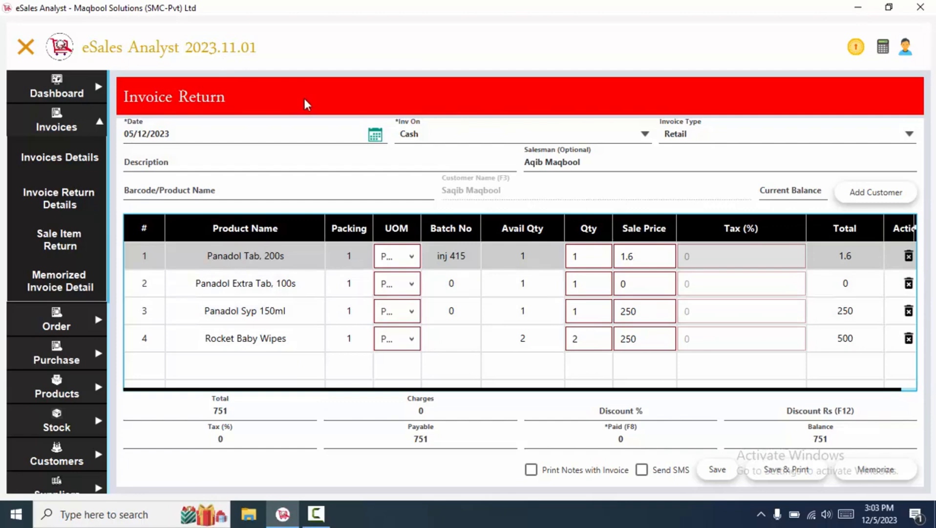
scroll(748, 391, right, 2)
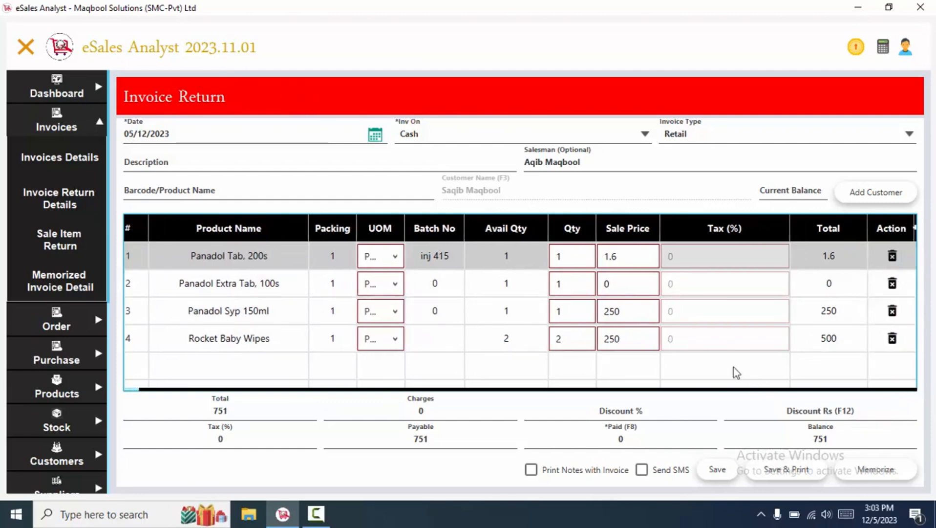
click(572, 263)
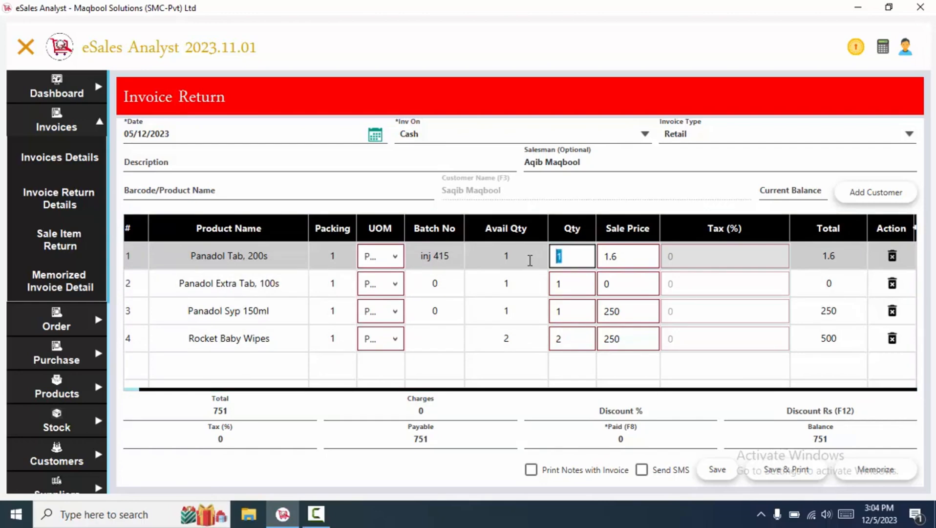
text(0)
key(Return)
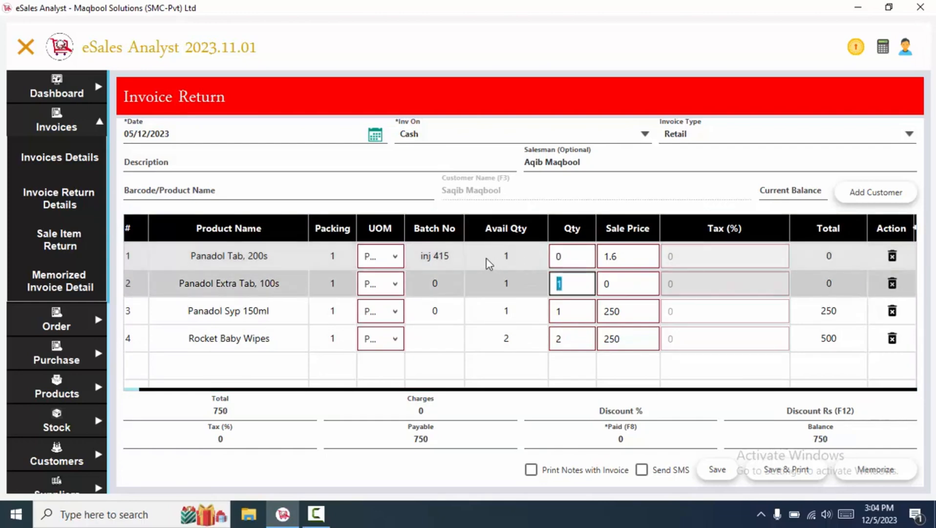
click(892, 255)
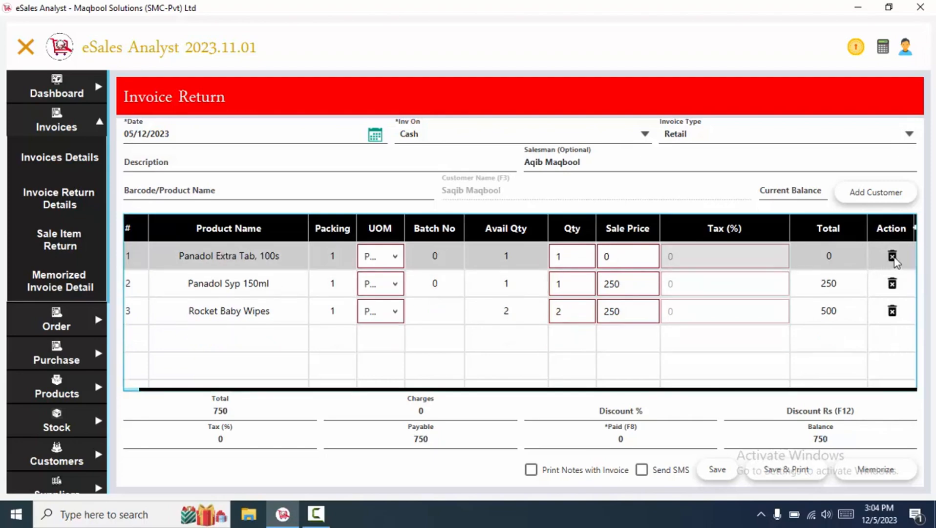
Step: Remove the remaining Panadol lines from the return and set the Rocket Baby Wipes quantity to 1
click(579, 258)
text(0)
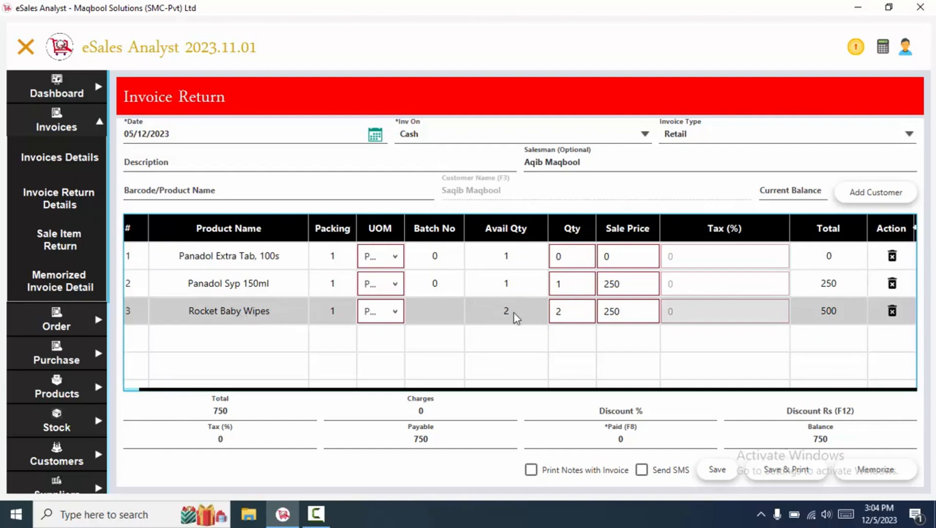
click(569, 256)
text(1)
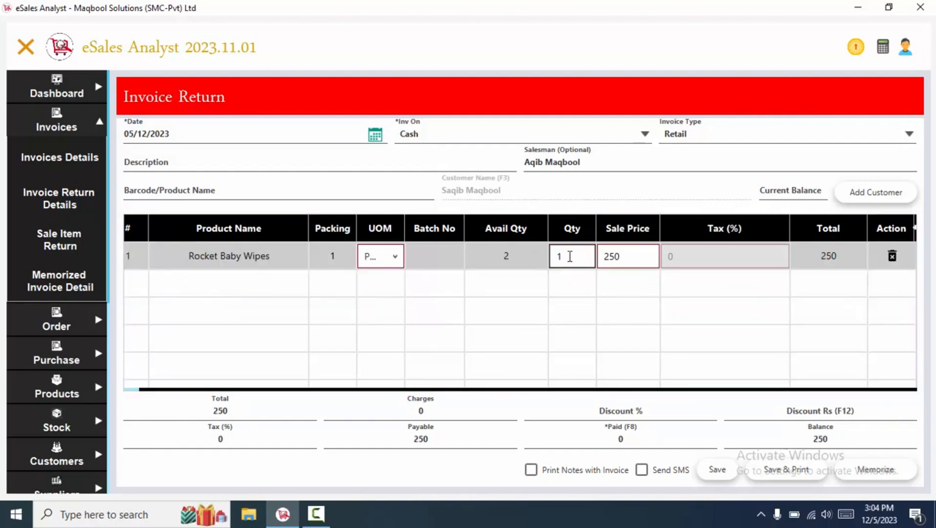
click(416, 267)
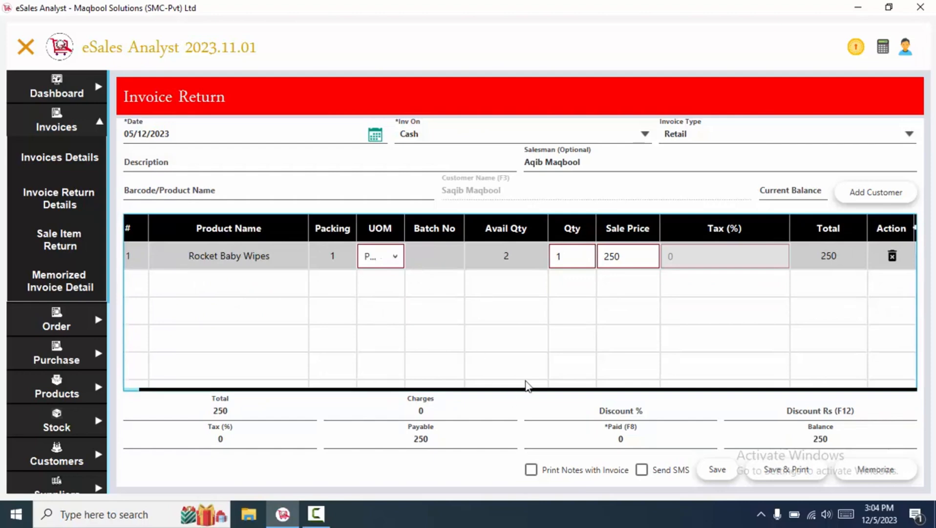
Step: Set the paid amount of the return to 250 and save the return
click(358, 425)
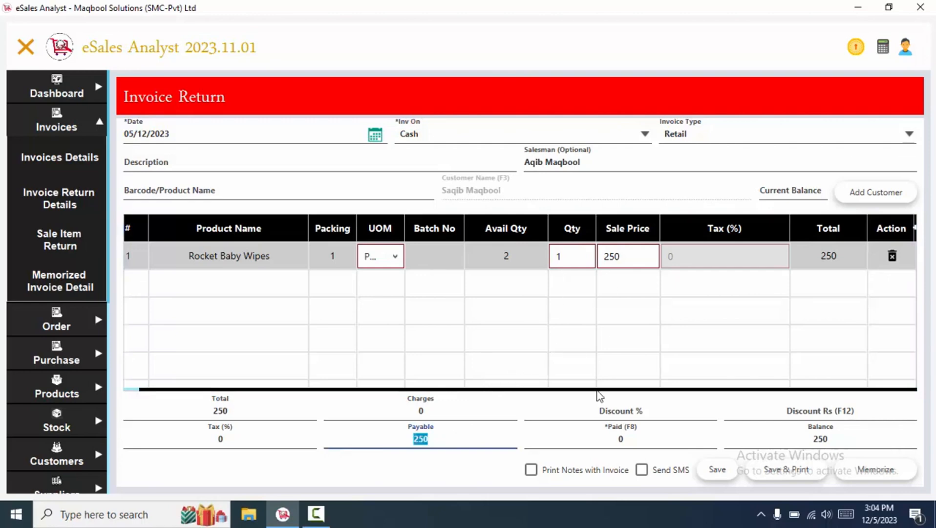
click(637, 438)
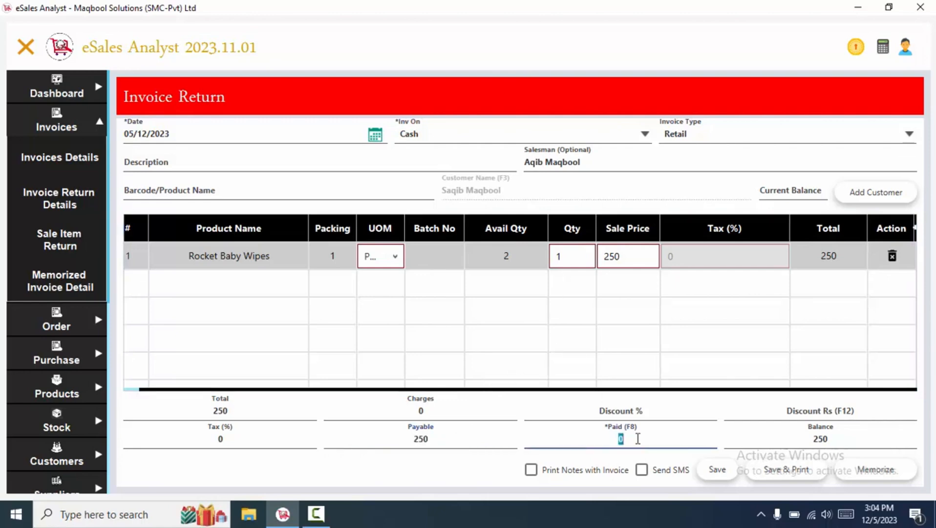
text(250)
click(714, 469)
key(Return)
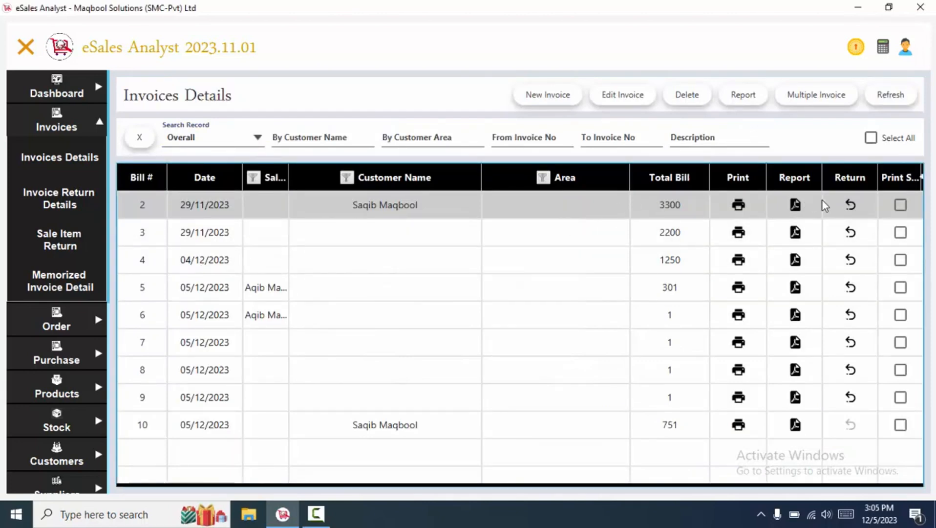
Step: Open a return for invoice 2, set its paid amount to 0 and save the full return
click(851, 204)
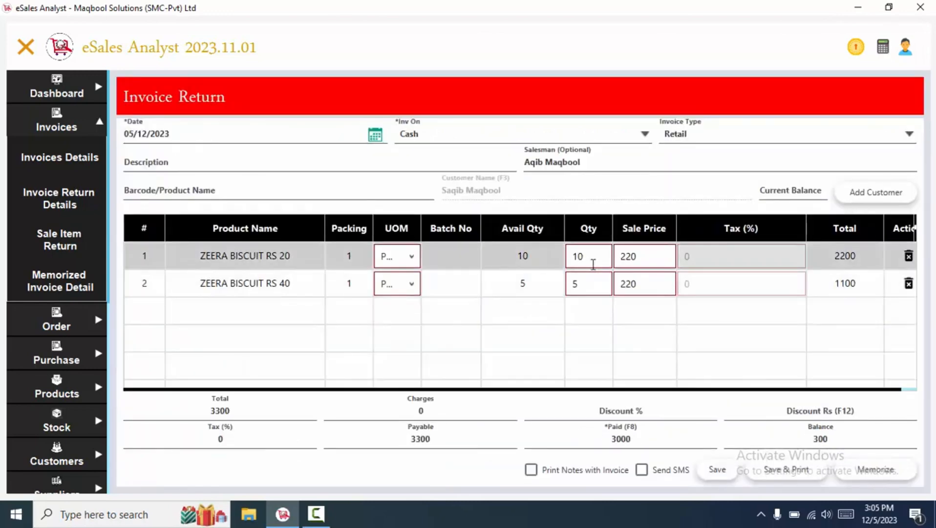
drag(593, 264, 538, 261)
click(638, 438)
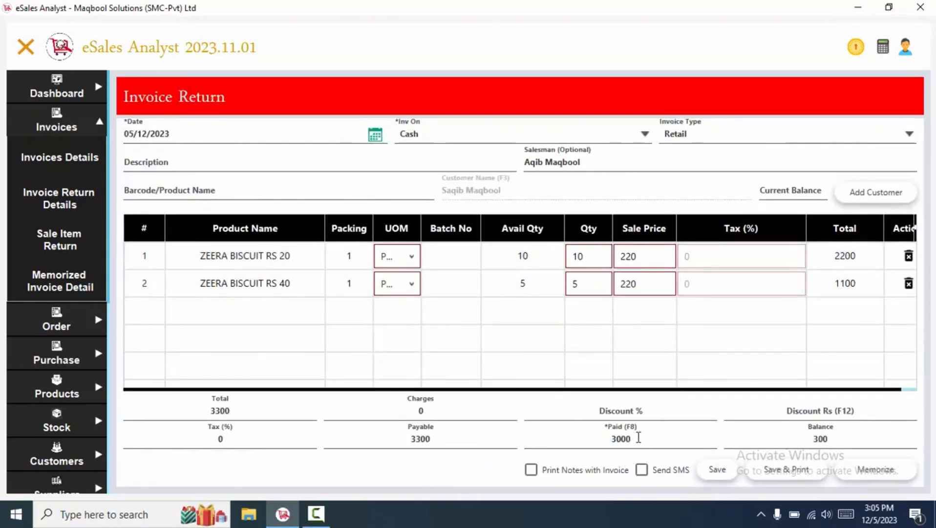
drag(638, 438, 557, 437)
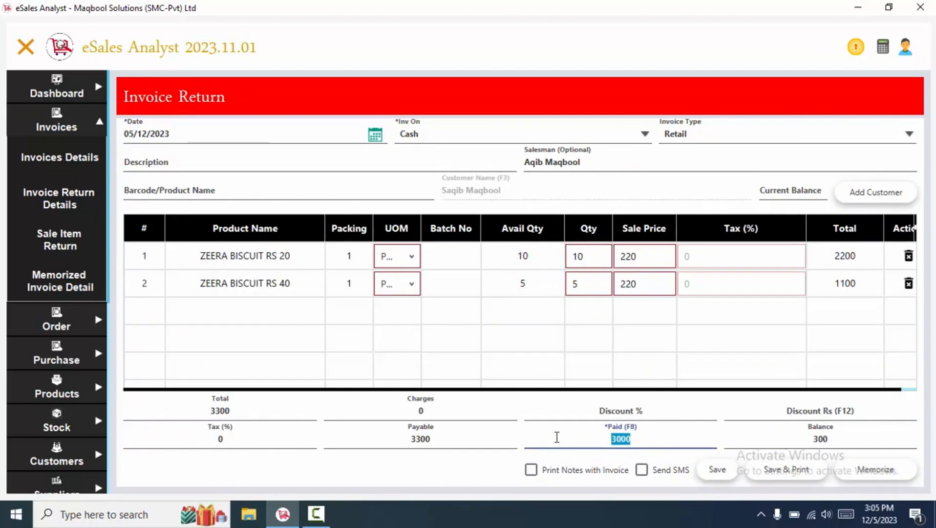
key(BackSpace)
text(0)
double_click(613, 432)
click(565, 316)
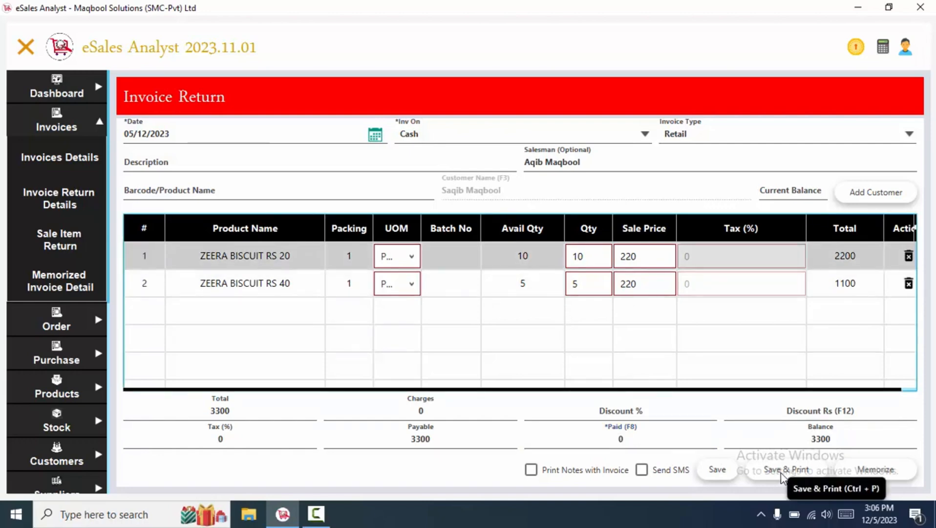
click(716, 470)
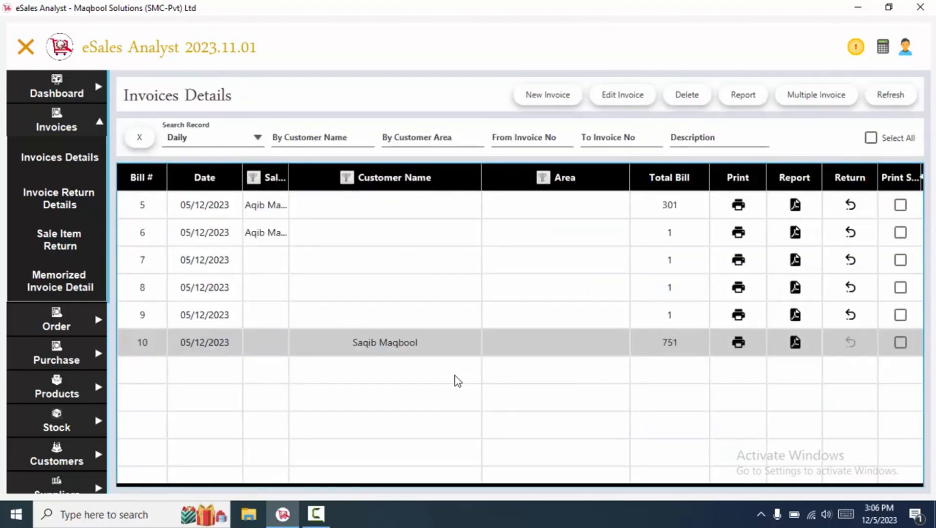
click(473, 314)
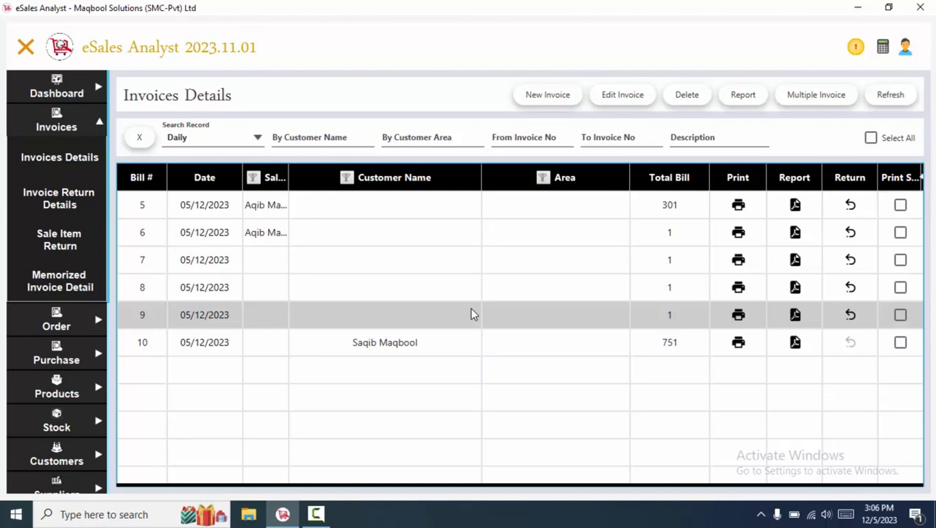
click(404, 245)
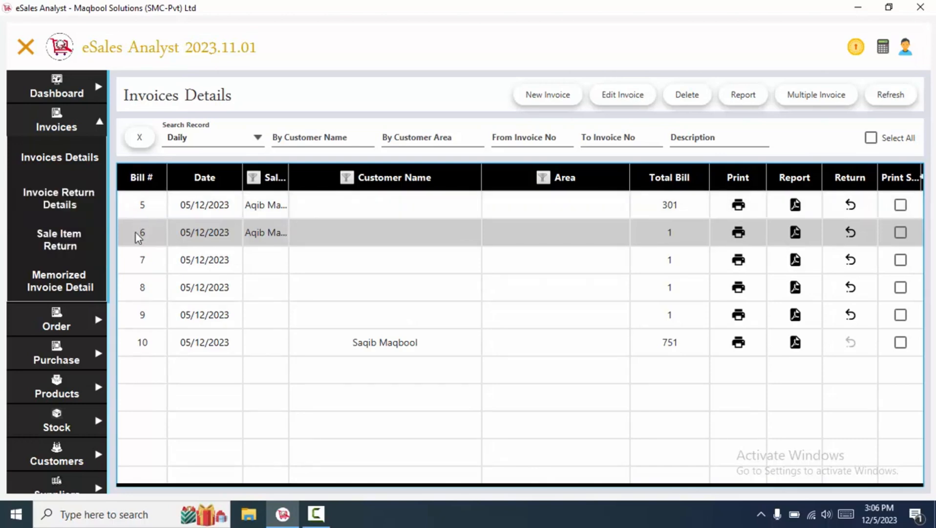
Step: Start a new item-wise sale return and add Panadol Tab, 200s, Rocket Baby Wipes and Johnsons Baby Powder to it
click(84, 234)
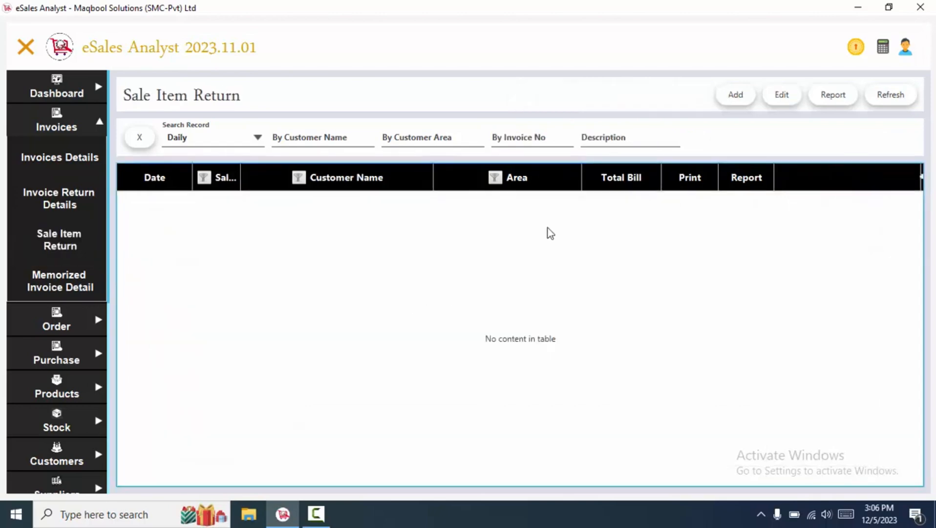
click(731, 100)
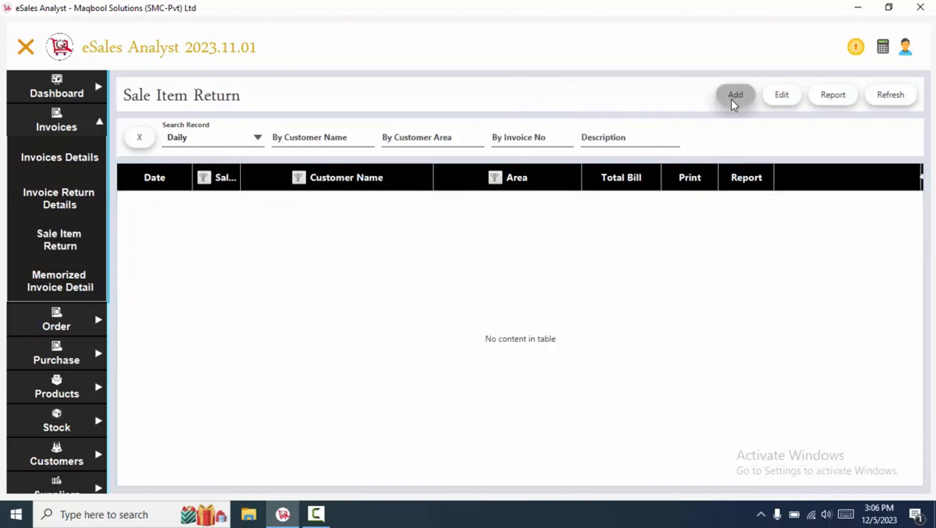
click(272, 102)
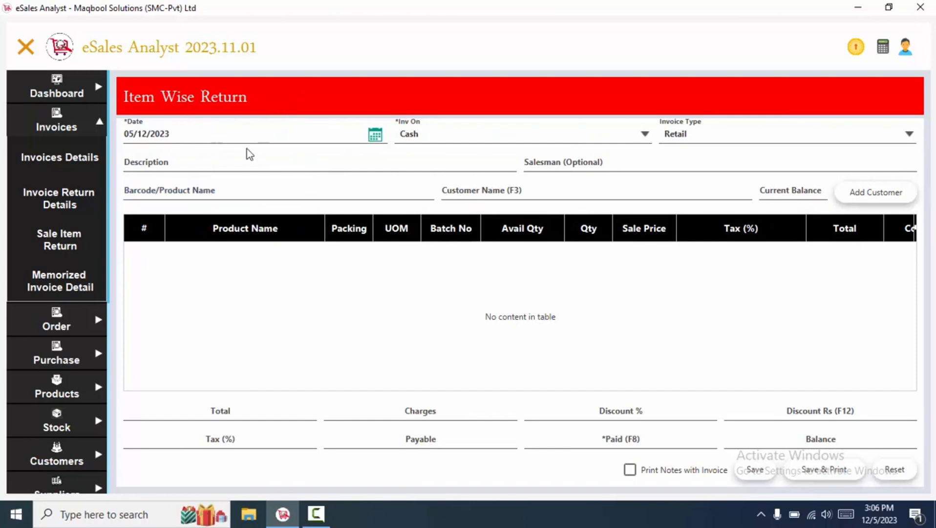
click(212, 190)
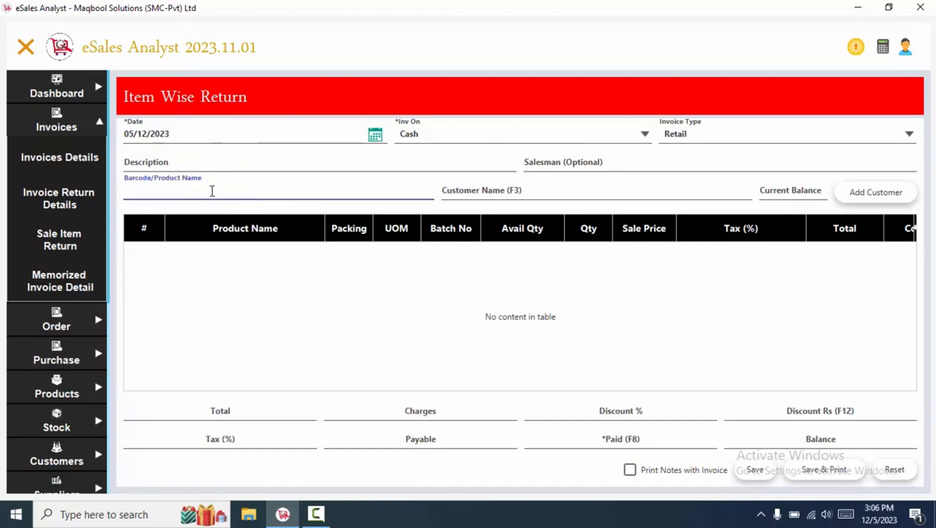
text(OA)
key(BackSpace)
key(Return)
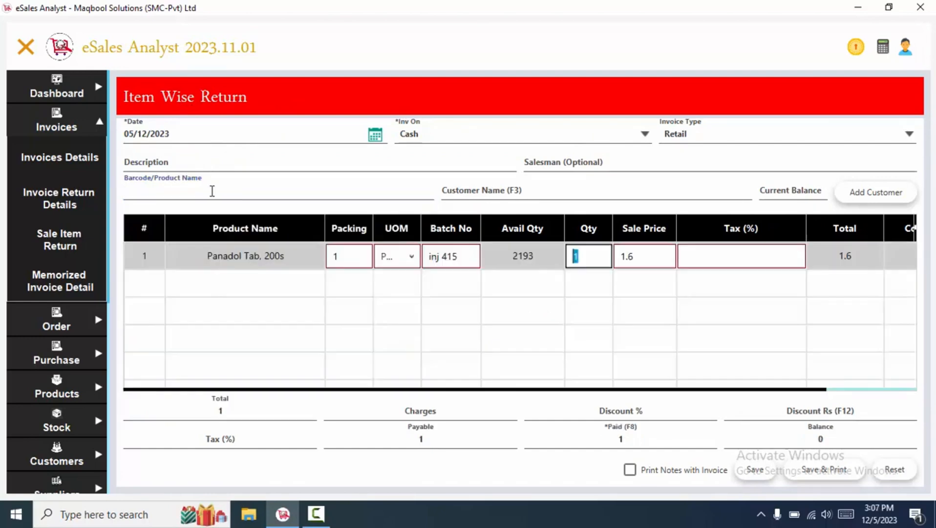
click(212, 191)
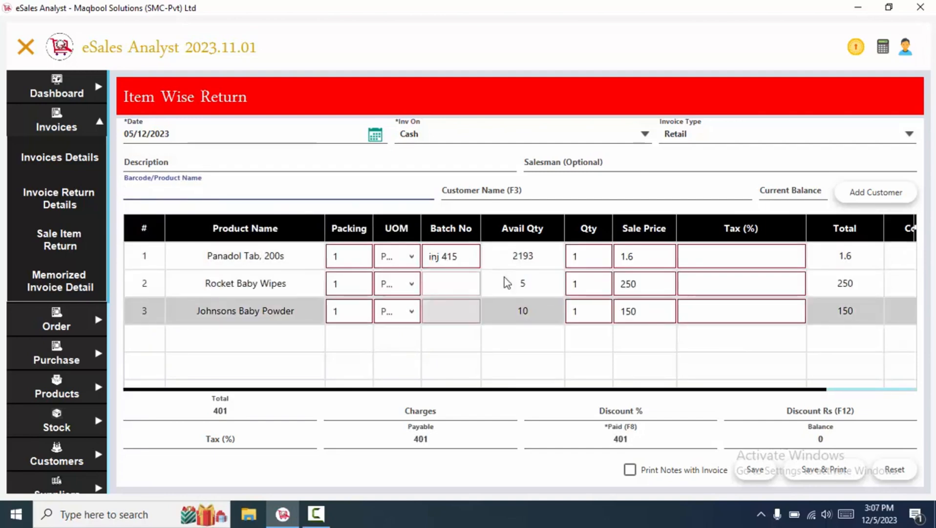
Step: Set the return quantities to 3 for Panadol Tab, 200s, 2 for Rocket Baby Wipes and 2 for Johnsons Baby Powder
click(577, 256)
text(3)
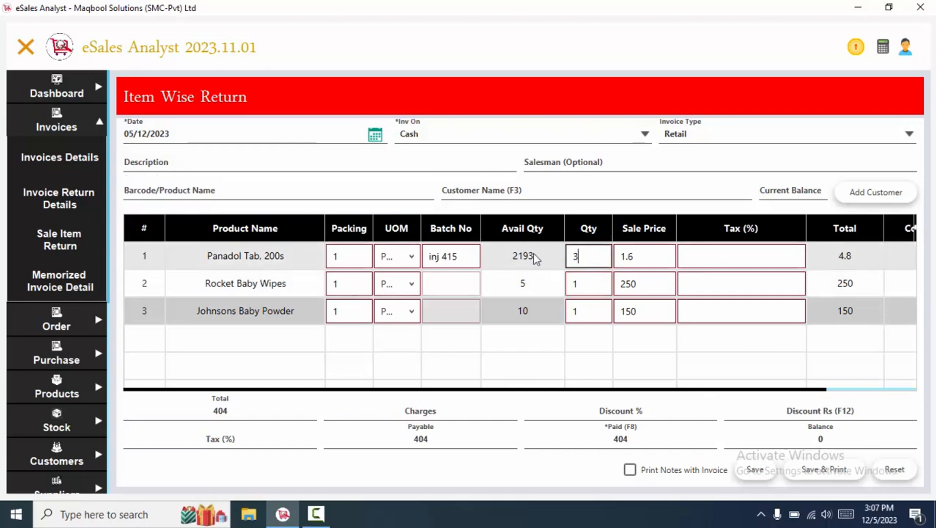
click(575, 282)
text(2)
click(580, 310)
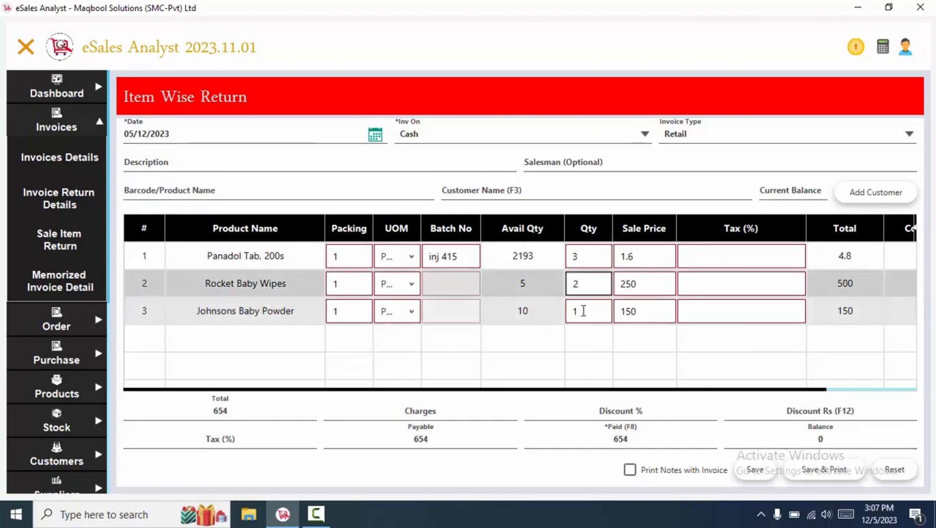
text(2)
Step: Assign a customer to the item-wise return and set its paid amount to 800 with a discount of Rs 4
click(626, 439)
text(800)
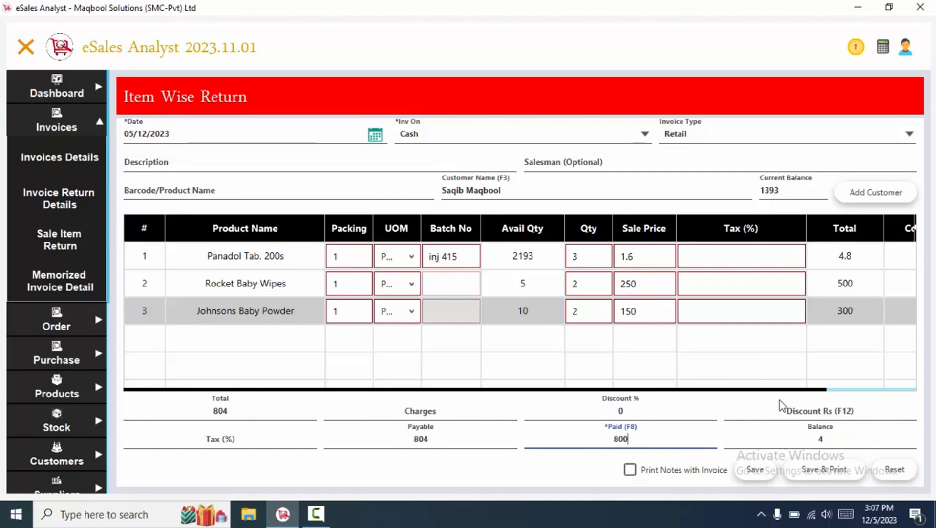
click(801, 410)
text(4)
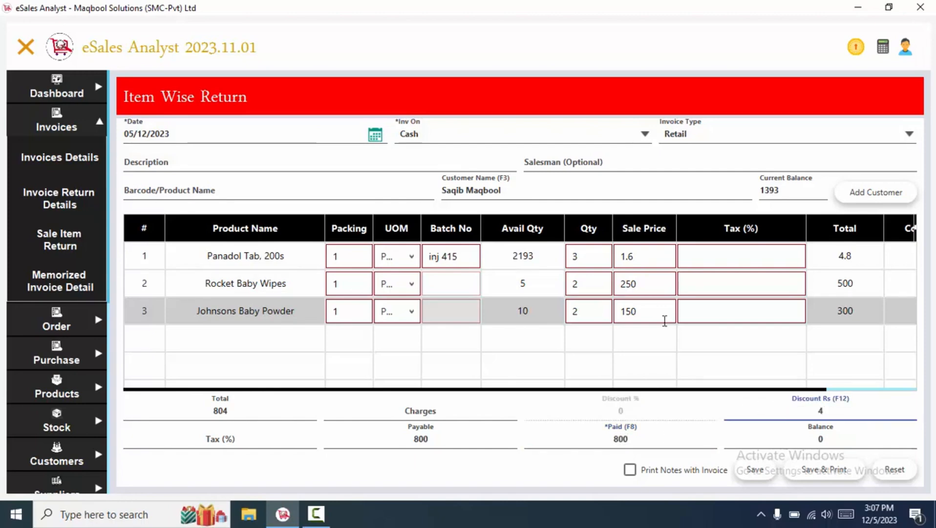
Step: Remove the rupee discount from the return and clear the customer name
double_click(795, 405)
key(BackSpace)
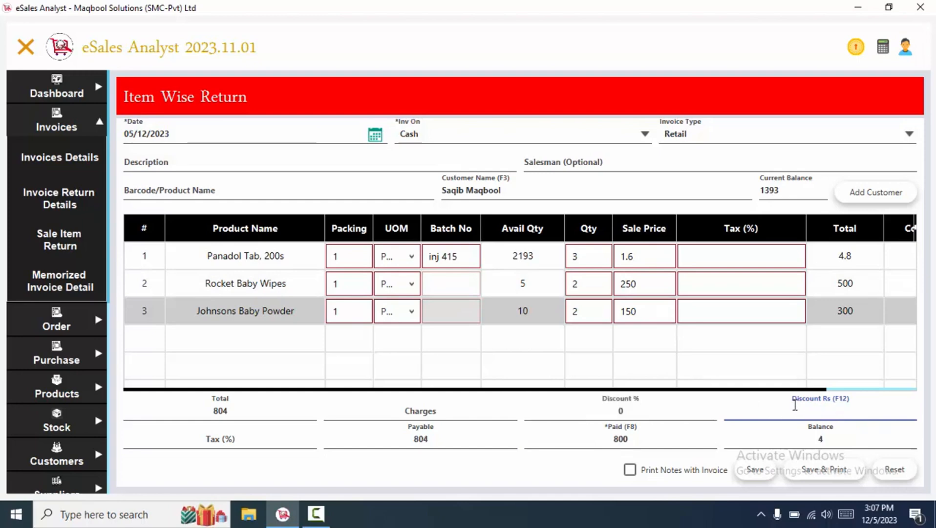
key(F3)
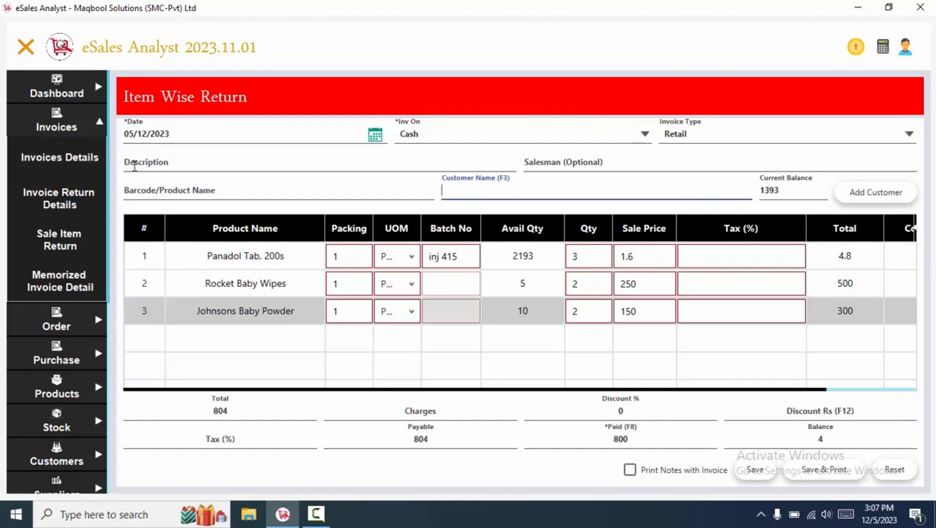
Step: Start a new invoice from the invoice list with Panadol Tab, Panadol Extra Tab, Panadol Forte Syp, ZEERA BISCUIT RS 40 and ZEERA BISCUIT RS 20
click(99, 155)
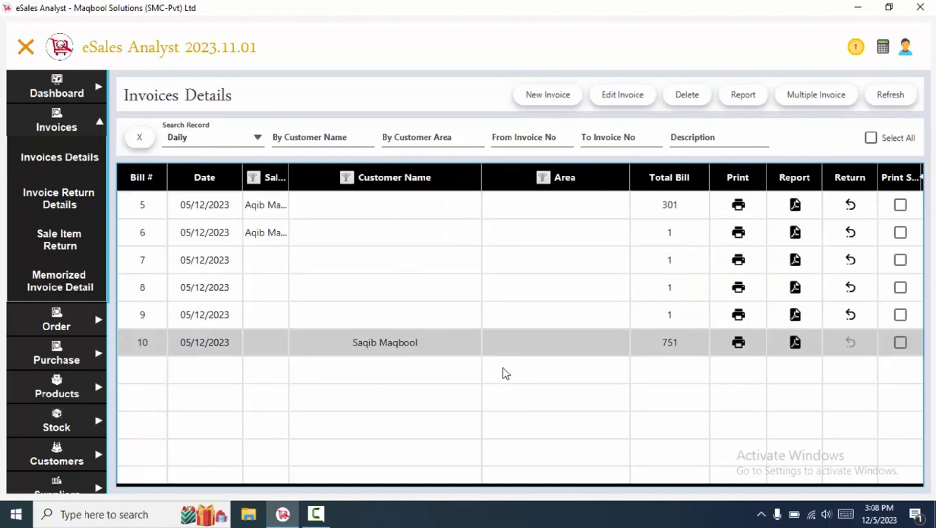
click(490, 289)
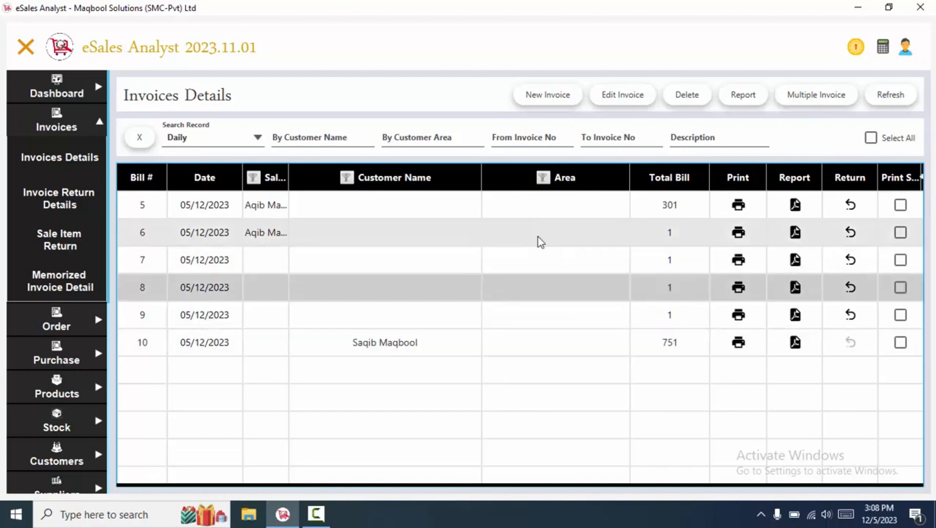
click(553, 97)
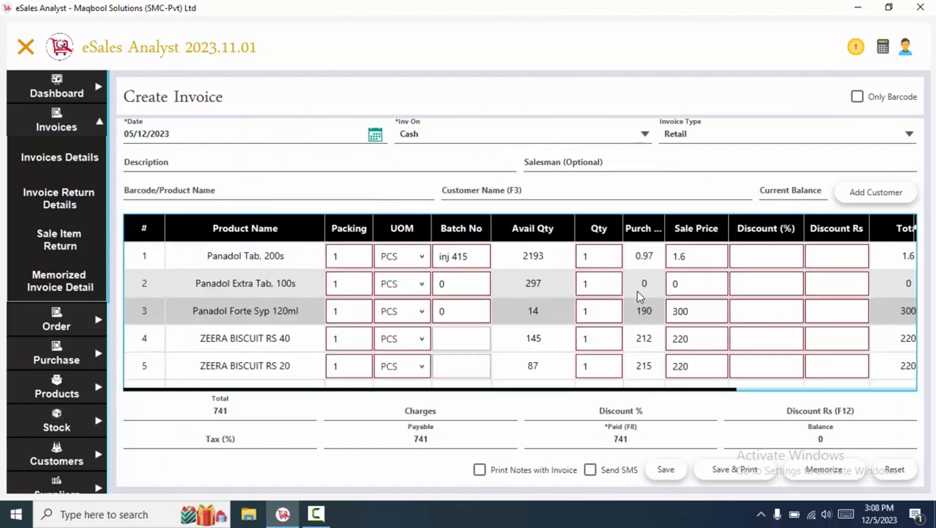
click(637, 291)
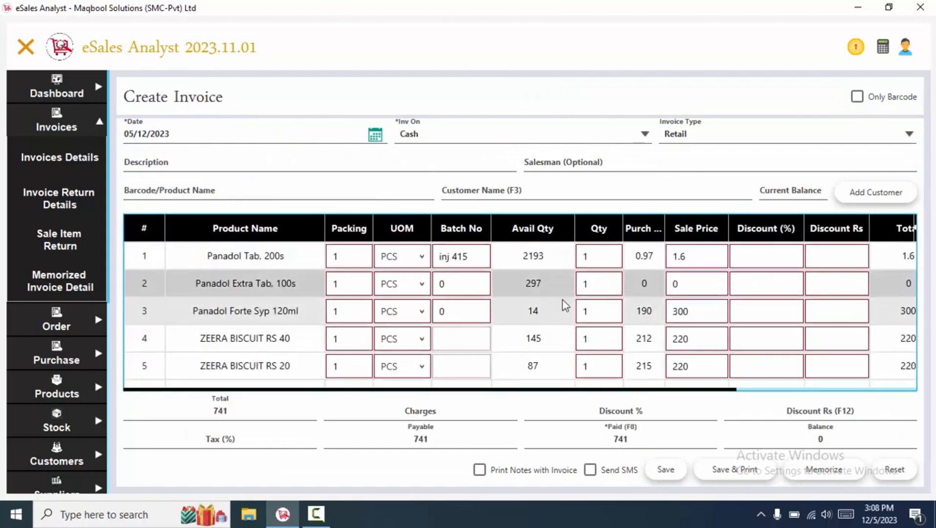
Step: Enter the returned goods on the invoice as negative quantities: -2 for ZEERA BISCUIT RS 40 and -1 for ZEERA BISCUIT RS 20
click(600, 254)
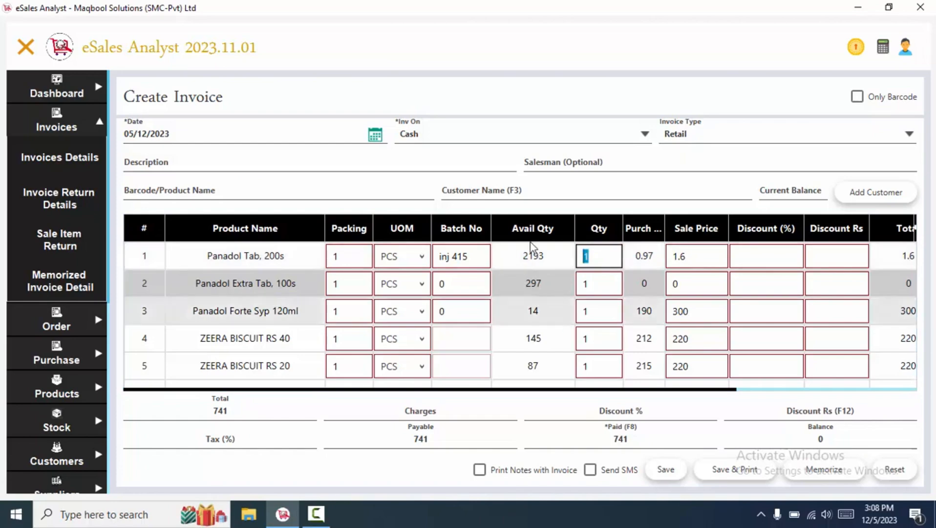
click(600, 342)
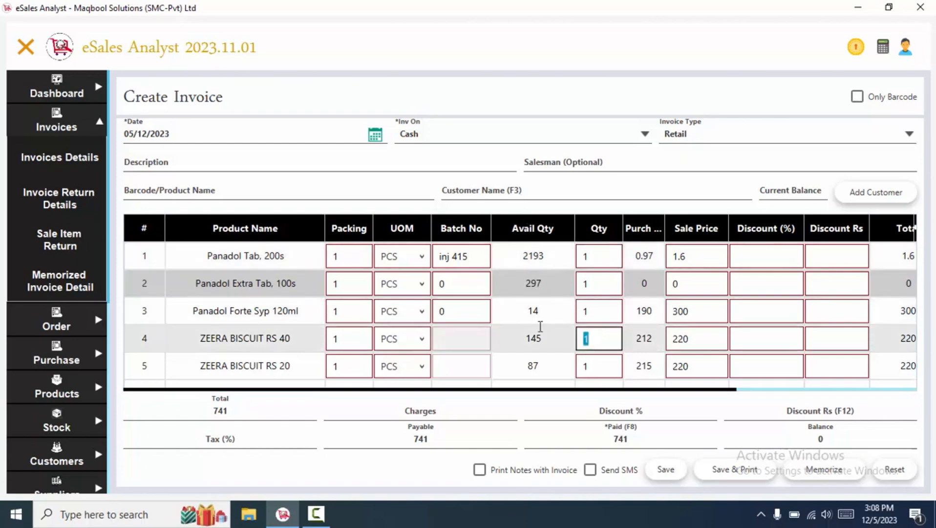
key(BackSpace)
text(-2)
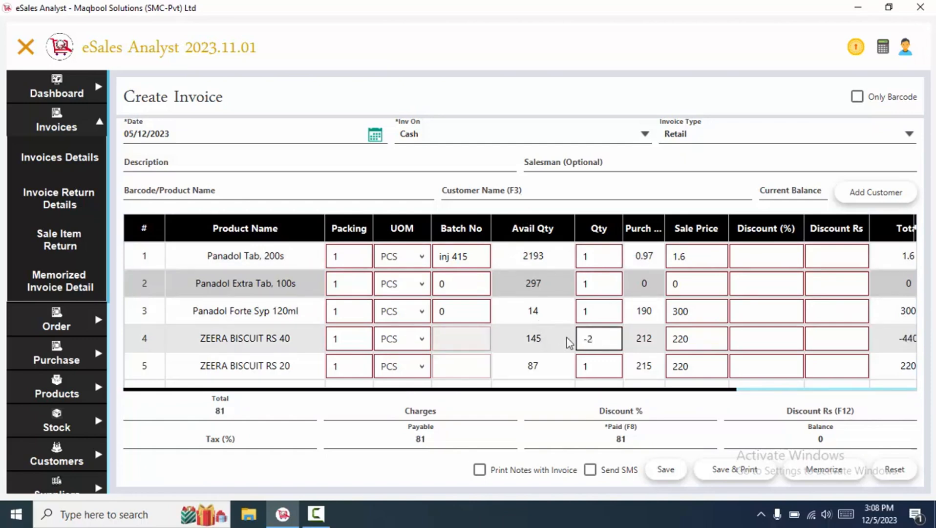
click(603, 361)
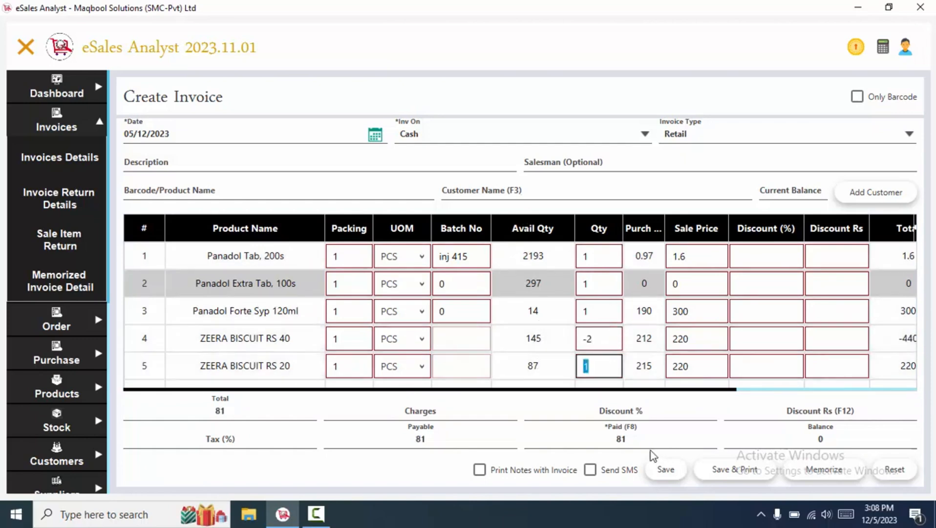
key(F8)
click(587, 367)
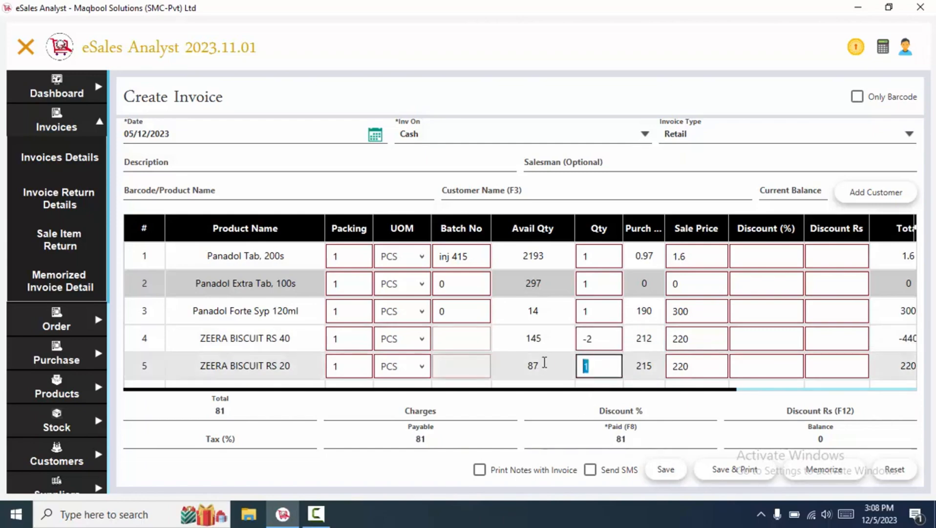
key(BackSpace)
text(-)
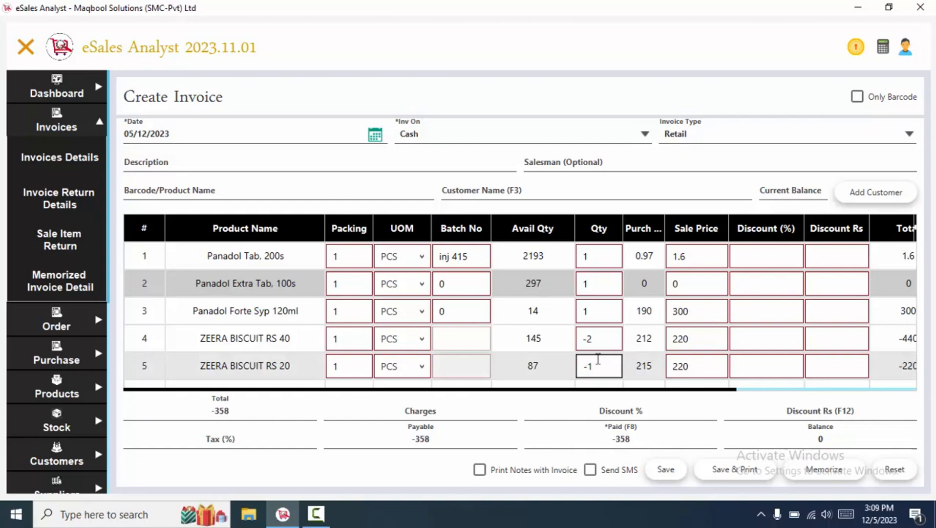
Step: Examine the negative quantities, line totals and paid amount of the new invoice, and go back to the invoice list
double_click(598, 359)
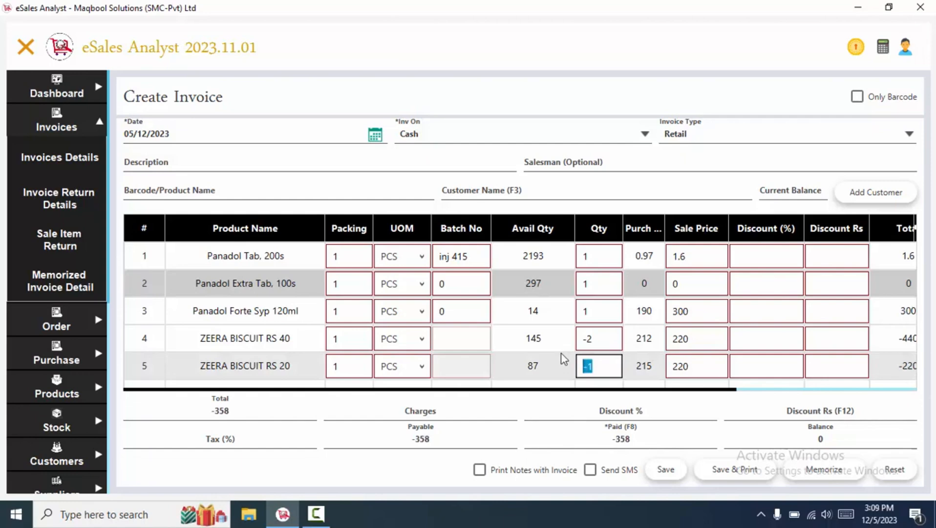
double_click(605, 336)
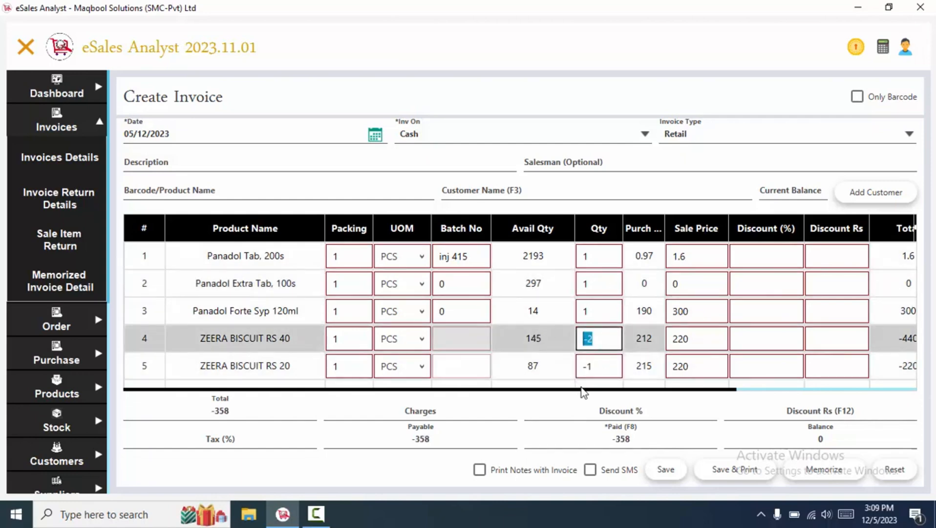
mouse_move(583, 393)
mouse_down()
mouse_move(702, 384)
mouse_move(576, 400)
mouse_up()
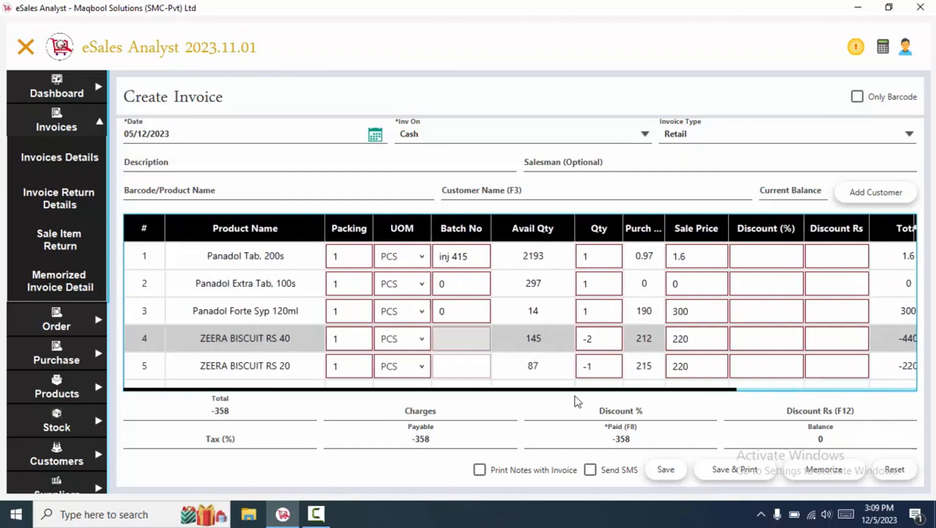
click(643, 373)
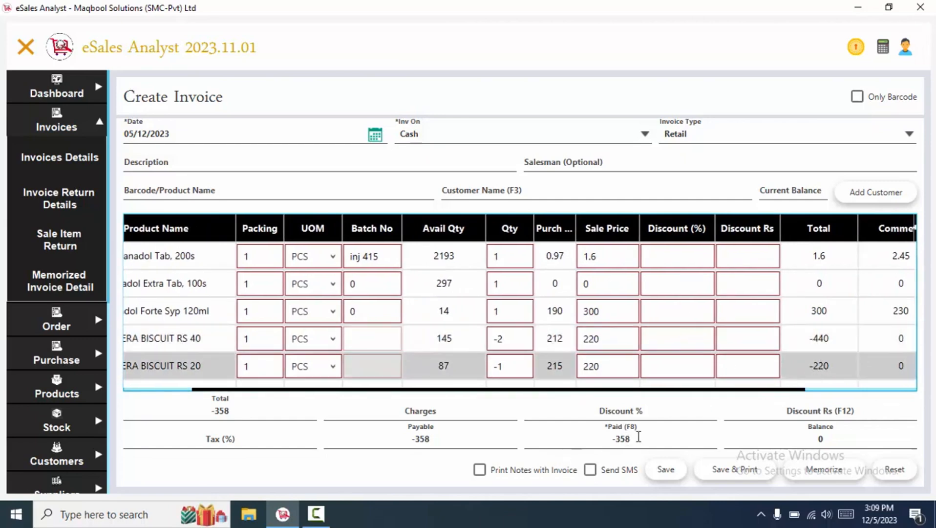
click(596, 431)
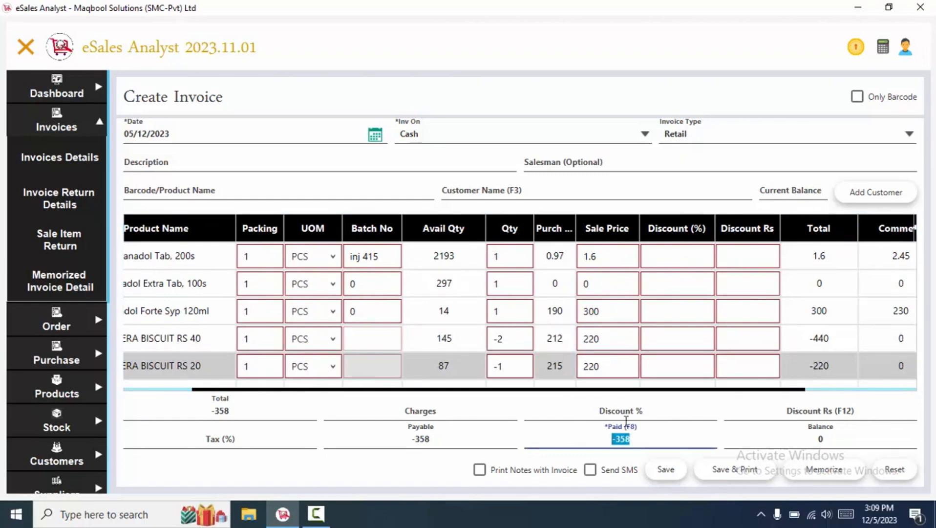
key(shift+Tab)
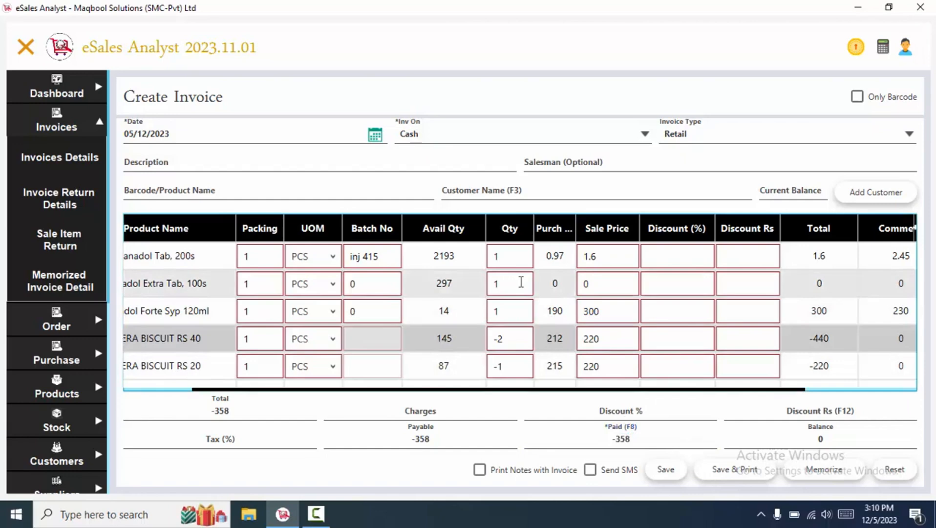
click(551, 307)
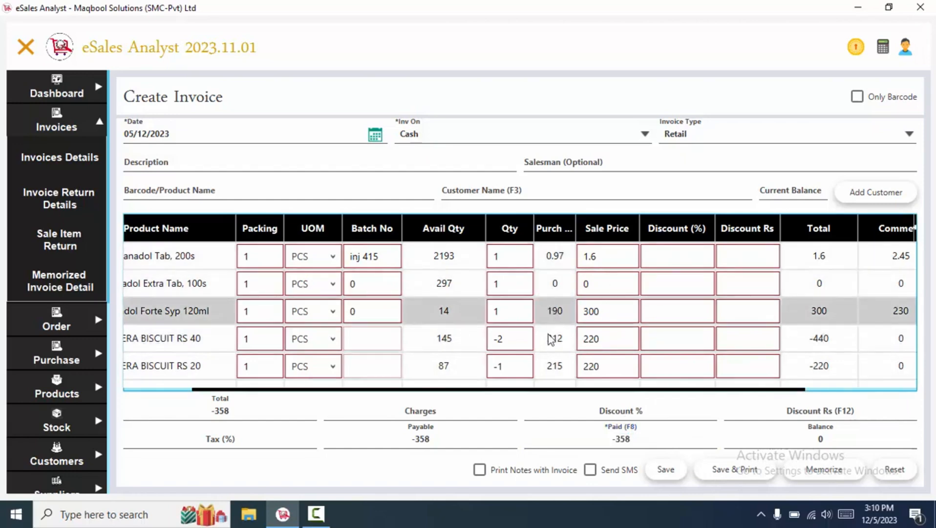
click(501, 338)
double_click(501, 338)
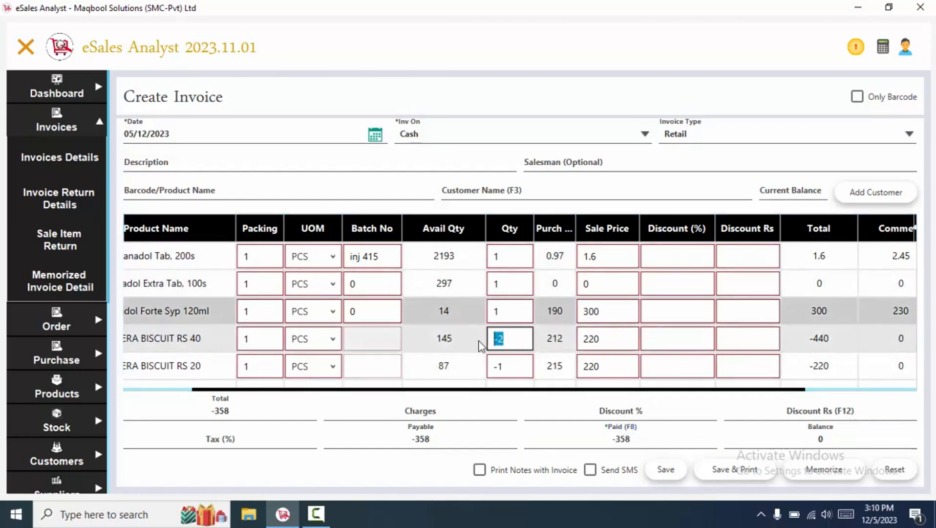
click(836, 343)
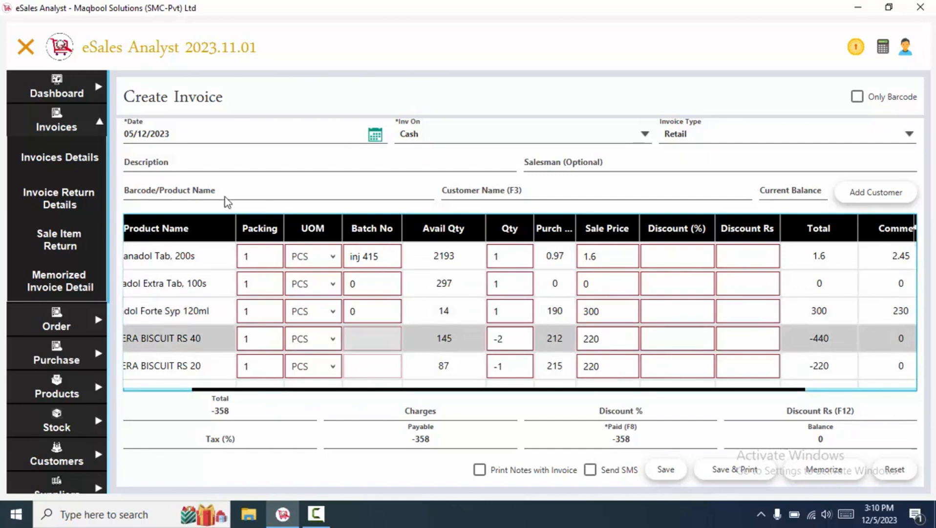
click(59, 157)
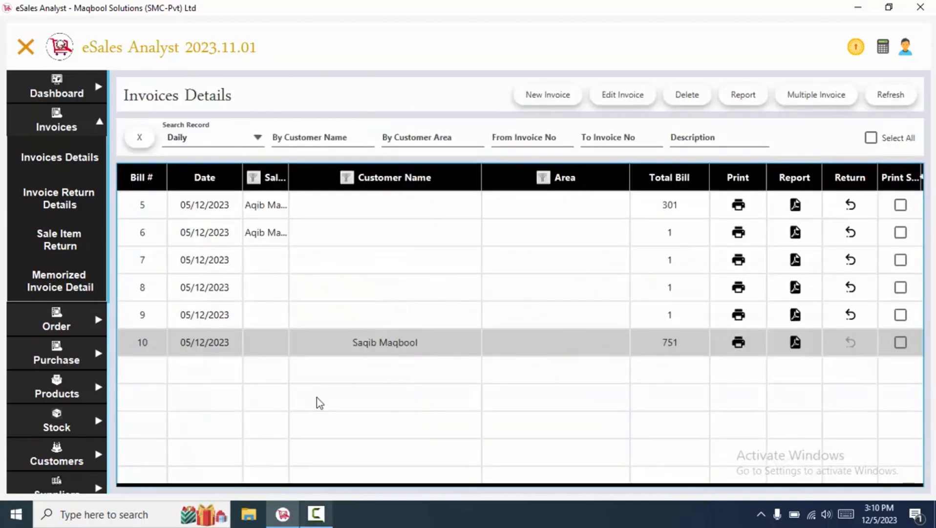